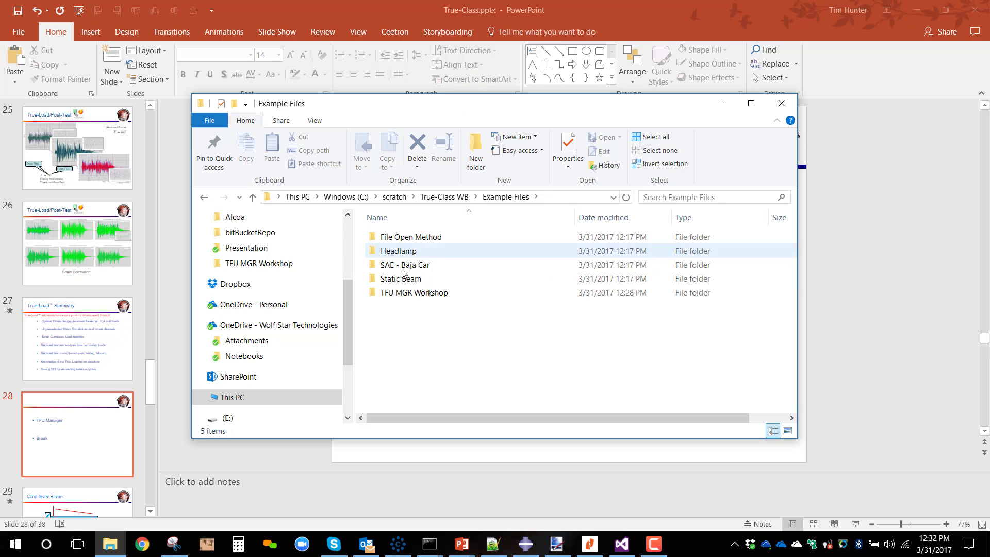
Open the Workbench project TFU Mgr Example.wbpj from the TFU MGR Workshop folder.
click(405, 294)
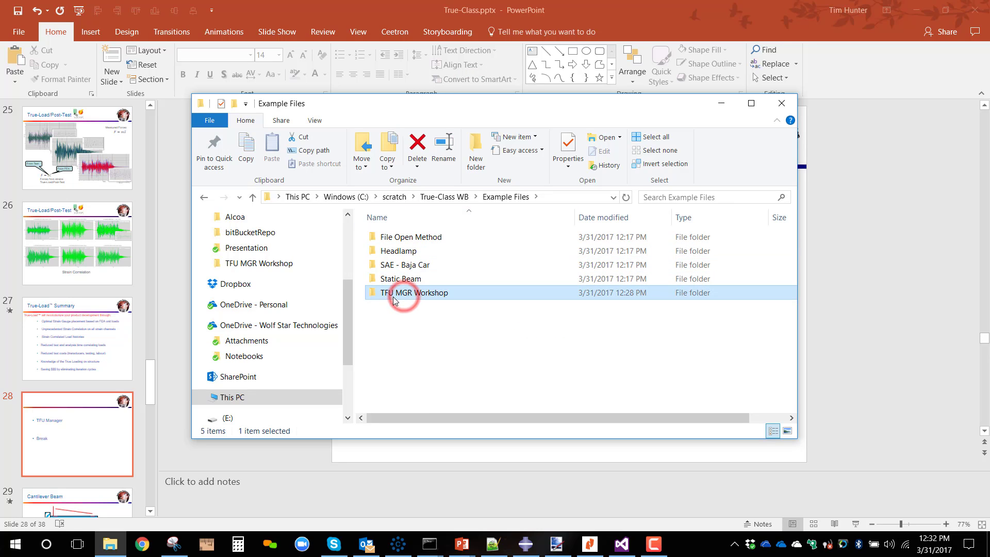
double_click(376, 291)
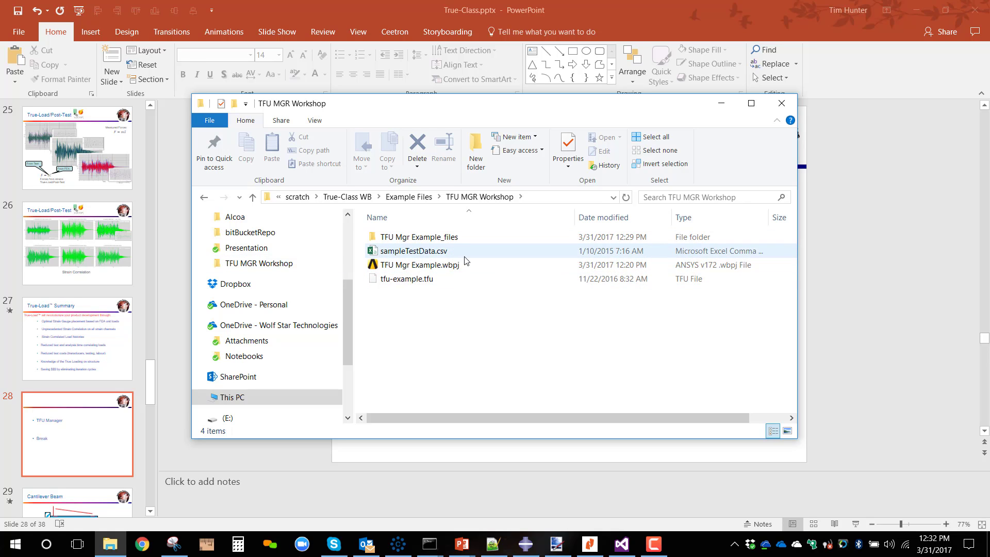
double_click(373, 265)
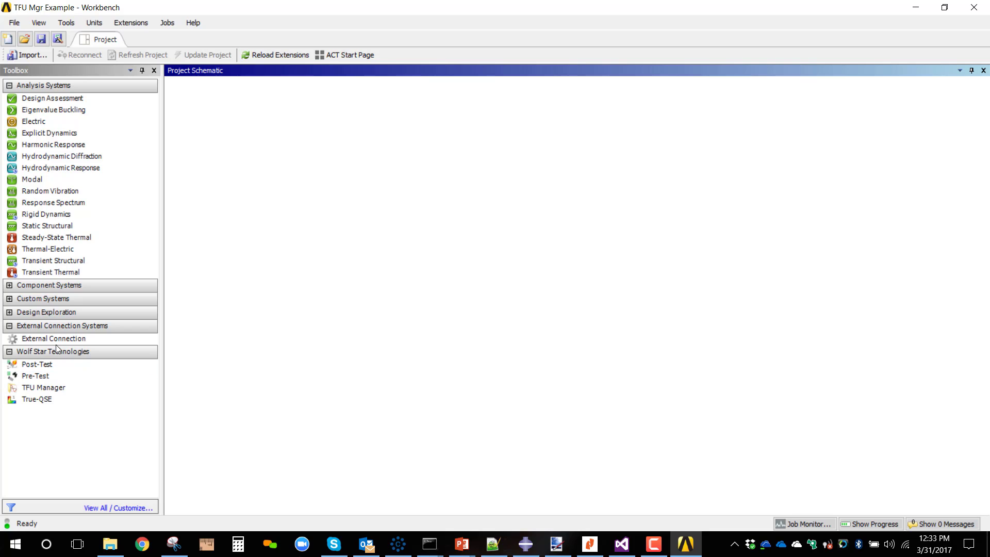
Add a TFU Manager system to the project schematic and update its TFU Manager component.
drag(46, 388, 196, 117)
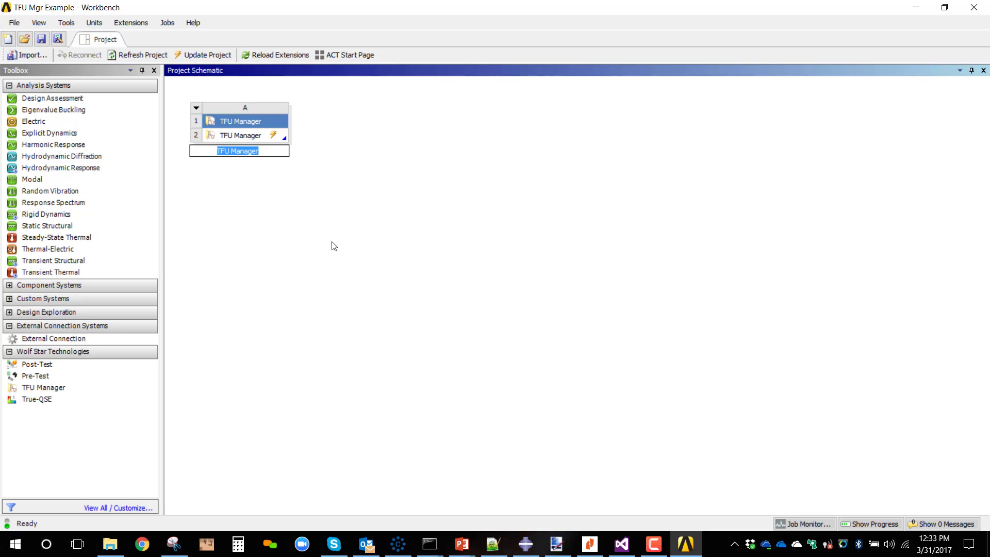
click(261, 192)
click(195, 108)
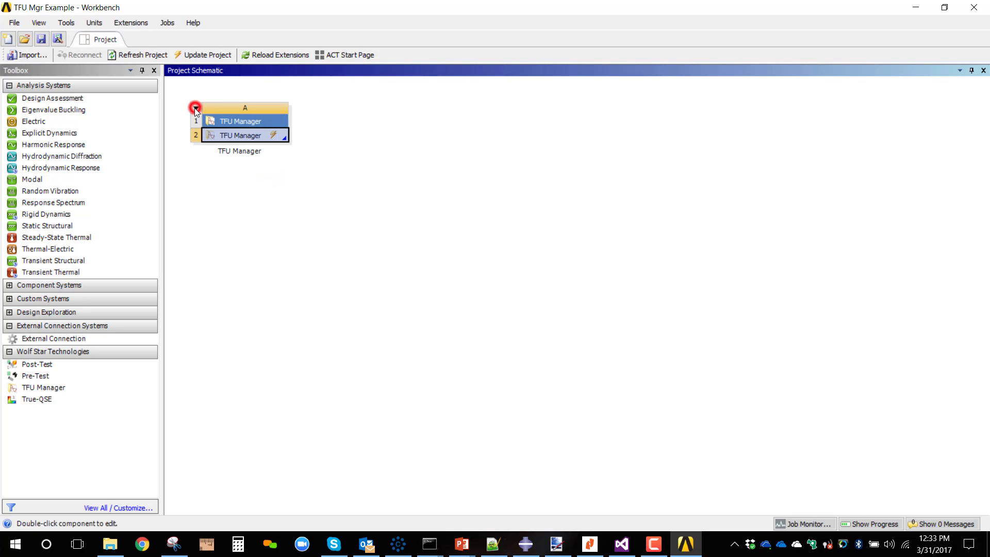
right_click(244, 135)
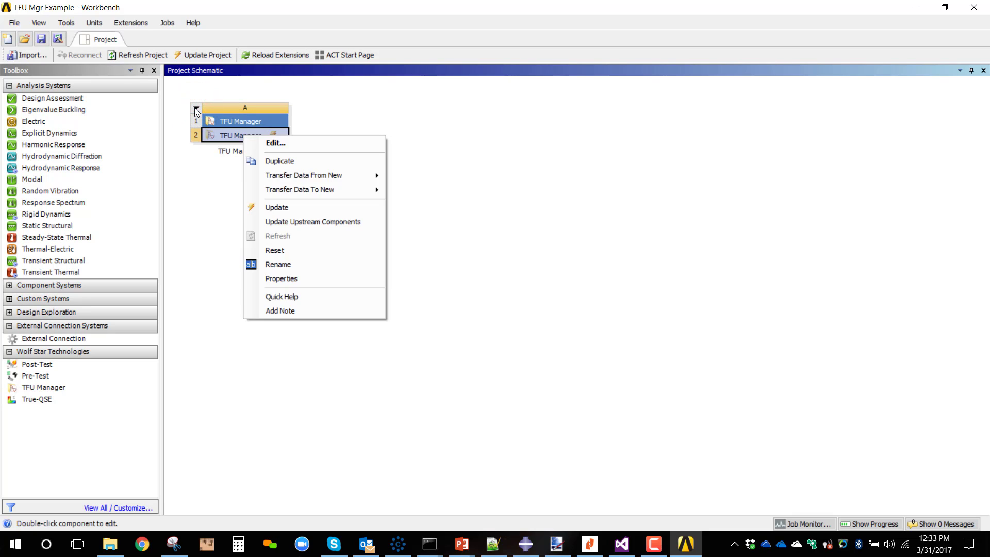
click(273, 207)
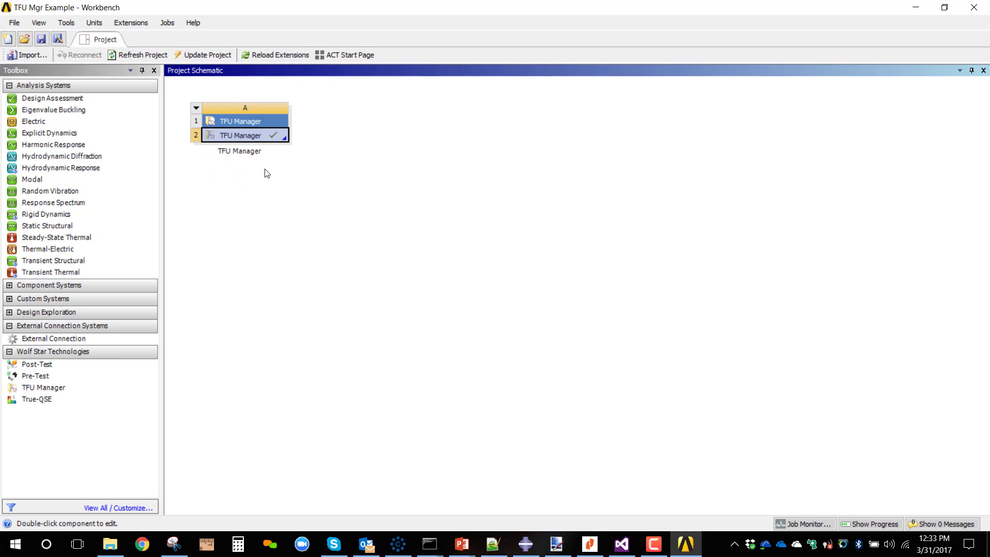
Open the TFU Manager component for editing, then narrow the model panels and place the TFU Manager window over the viewport.
click(212, 135)
click(205, 106)
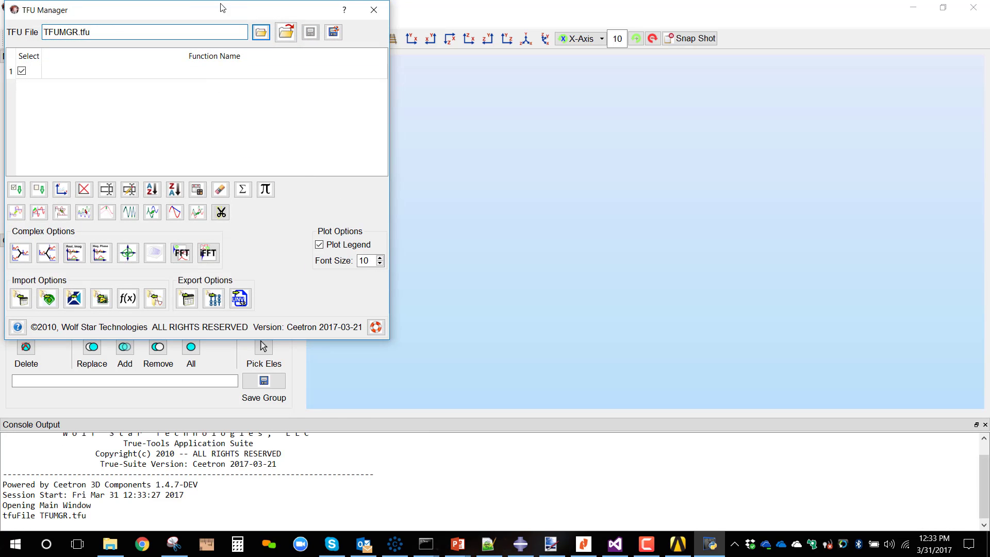
drag(222, 8, 673, 191)
drag(299, 206, 223, 205)
drag(597, 196, 513, 160)
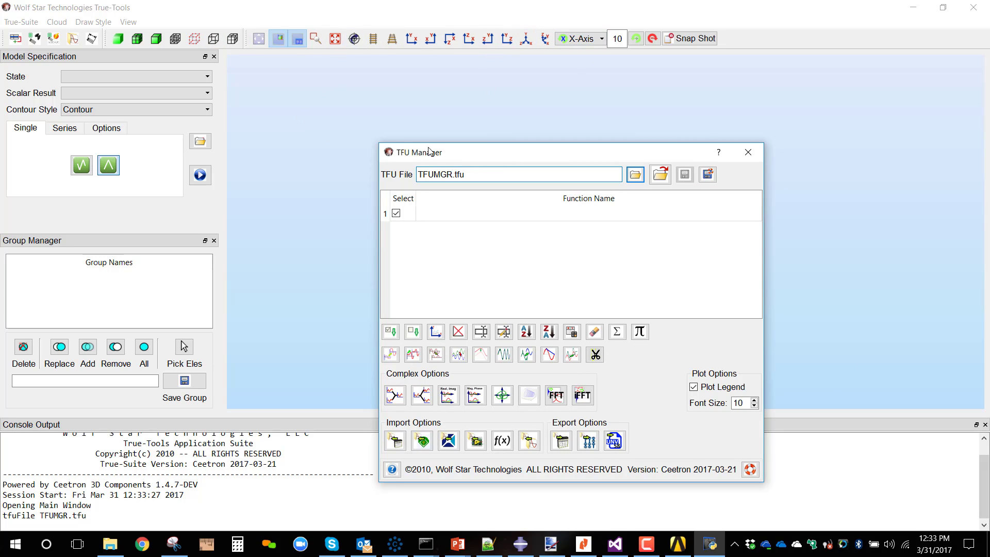
drag(447, 154, 354, 117)
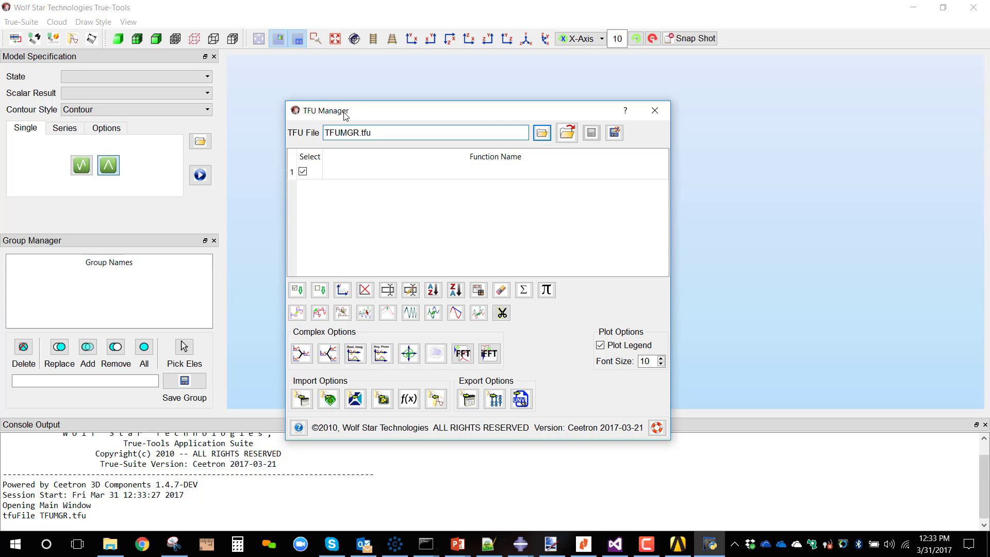
drag(353, 117, 324, 111)
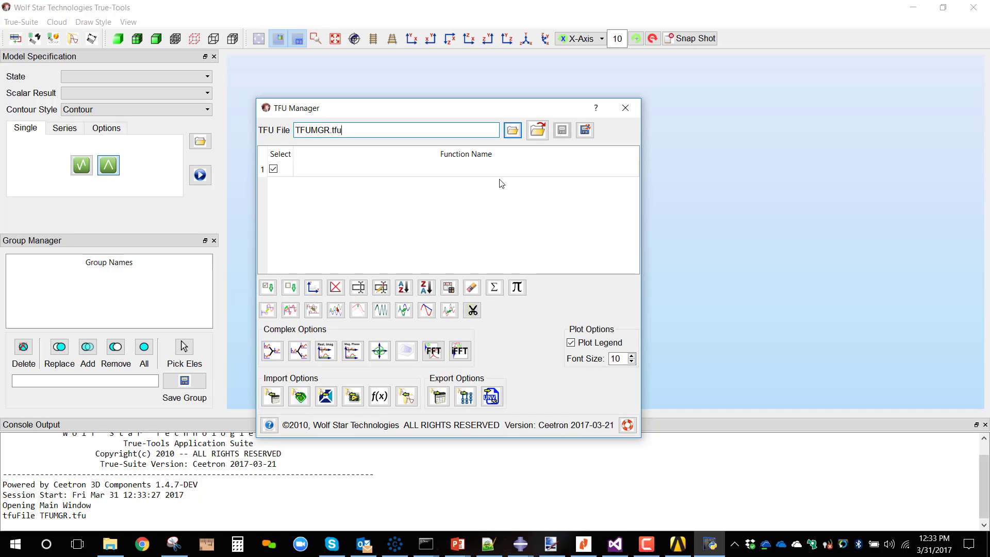
Load tfu-example.tfu from the TFU MGR Workshop folder into the TFU Manager.
click(514, 131)
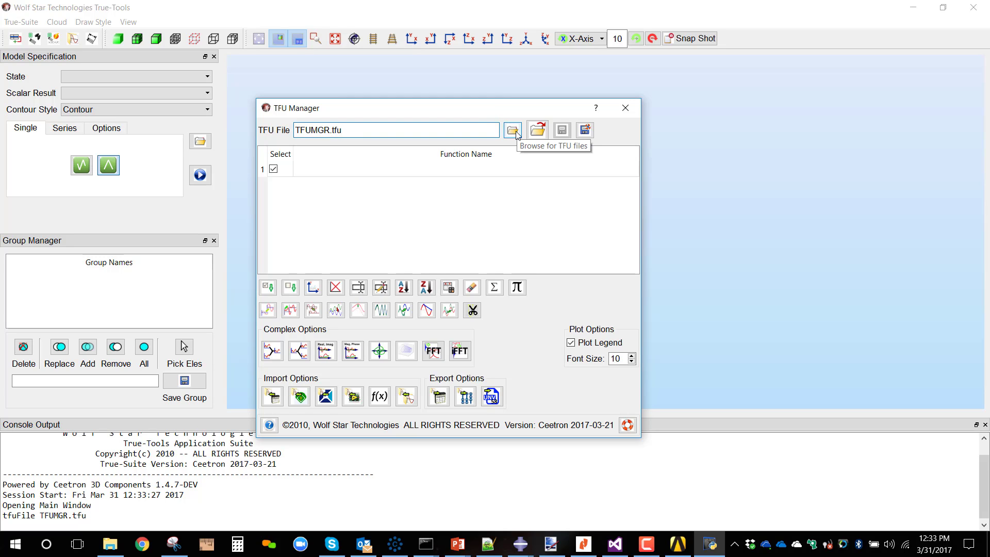
click(514, 130)
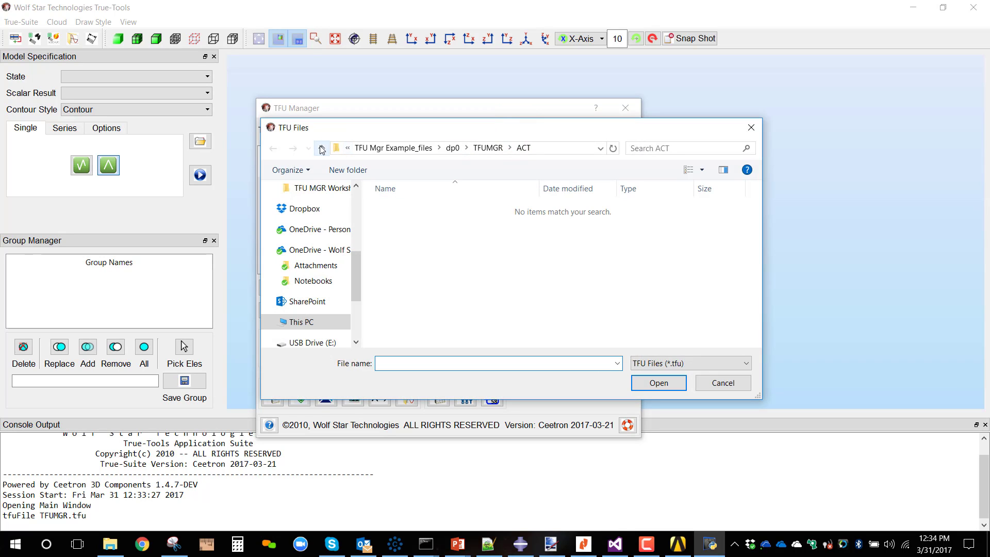
click(320, 148)
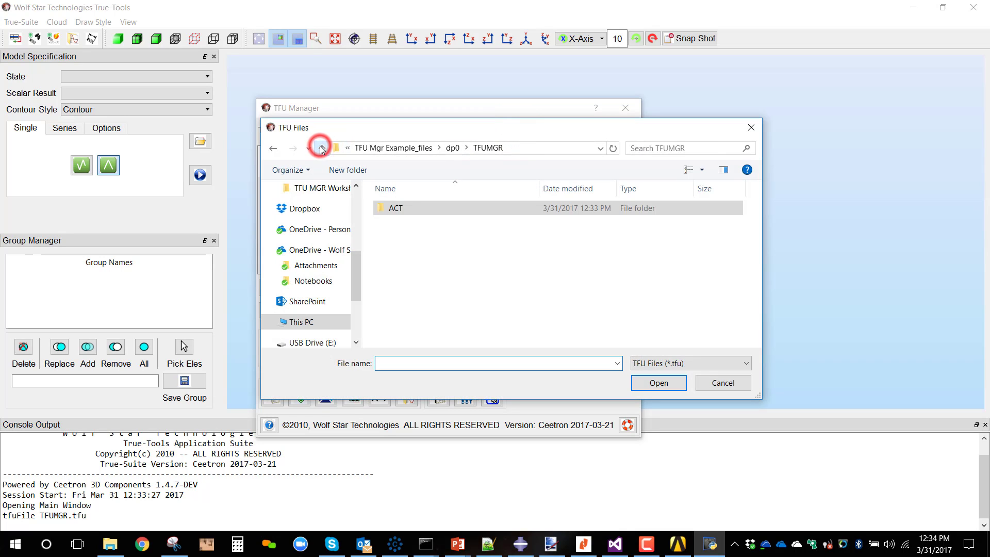
click(320, 149)
click(321, 148)
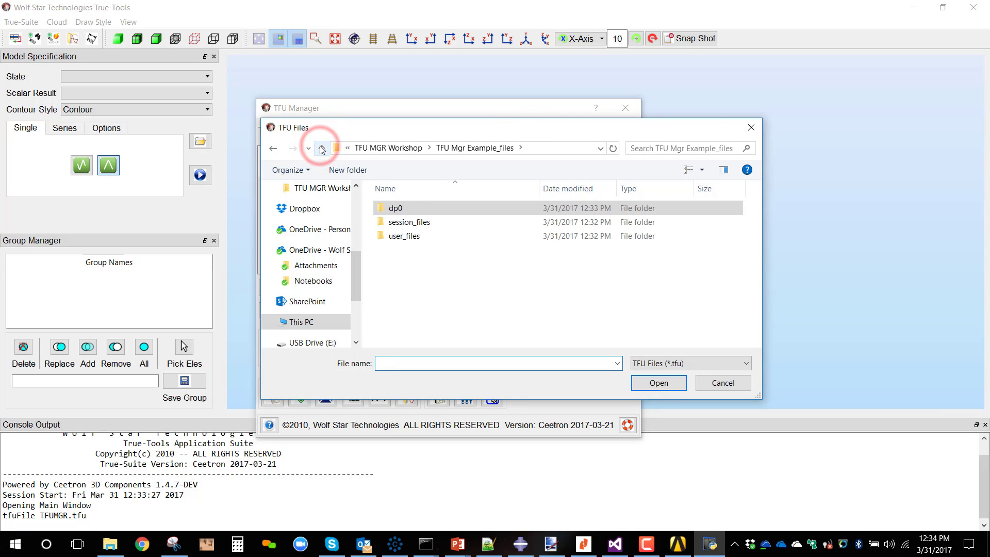
click(321, 148)
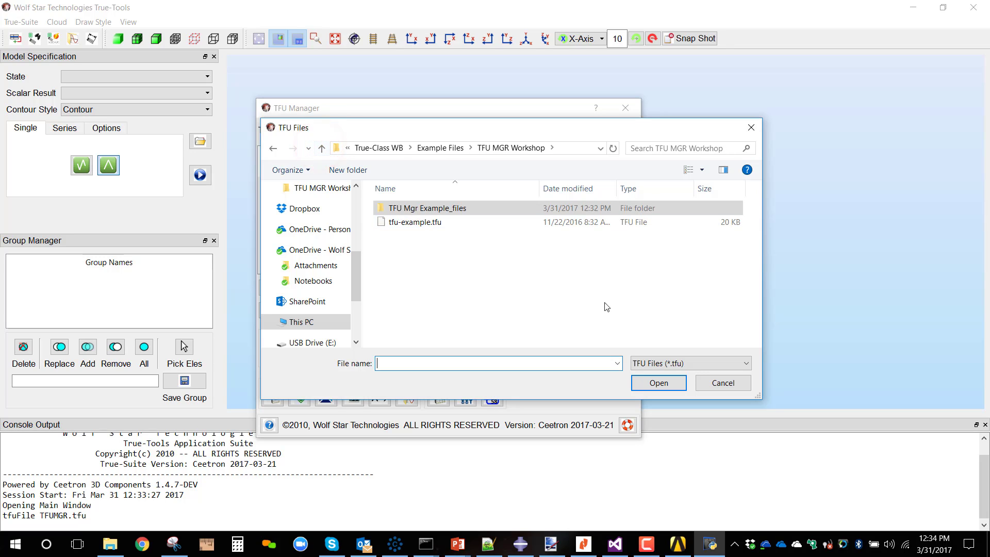
click(406, 222)
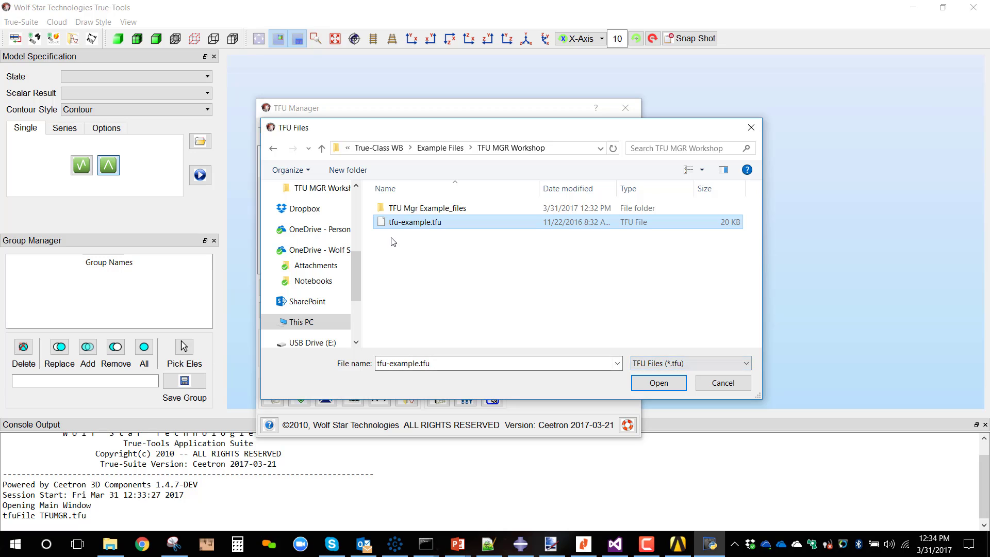
click(656, 383)
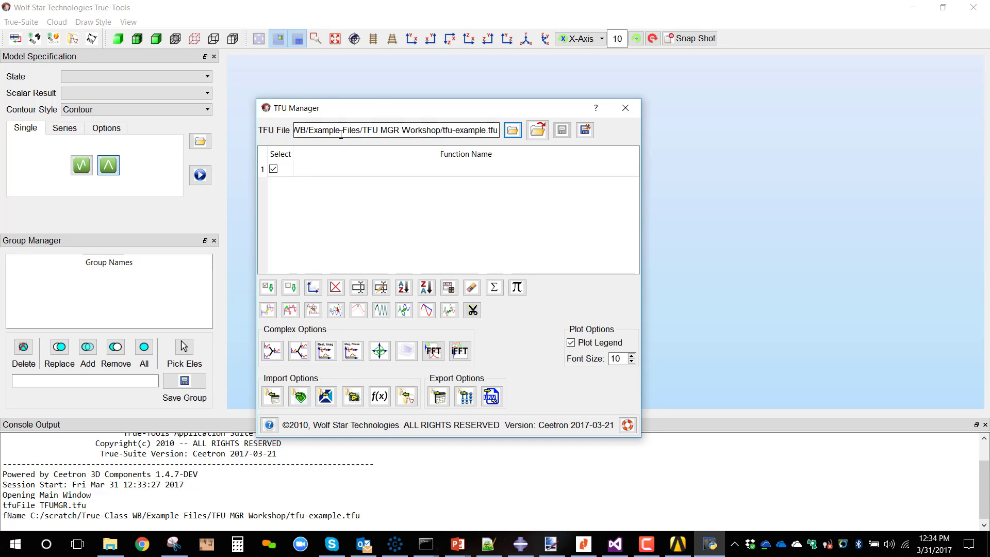
click(538, 130)
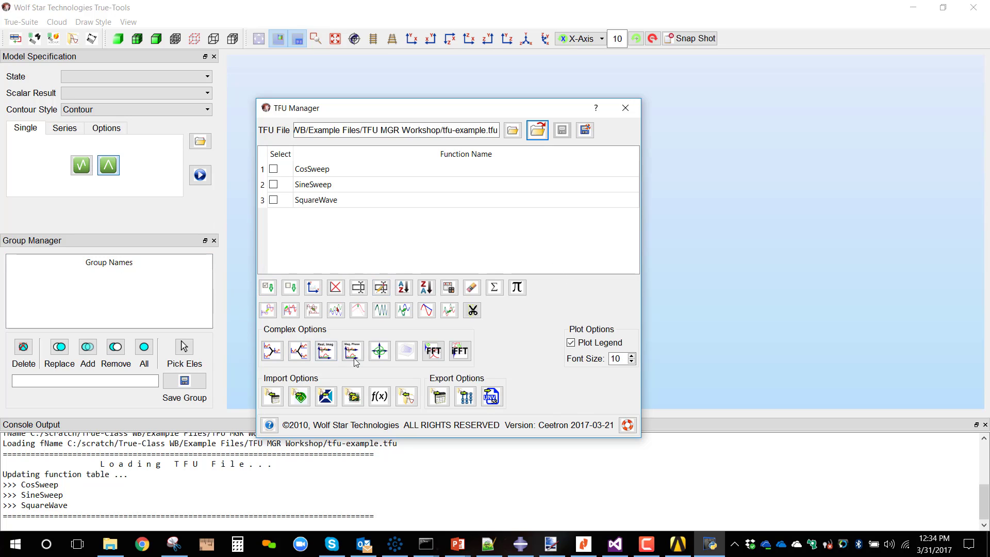
Select all functions in the TFU Manager list and plot them together.
click(389, 118)
click(268, 288)
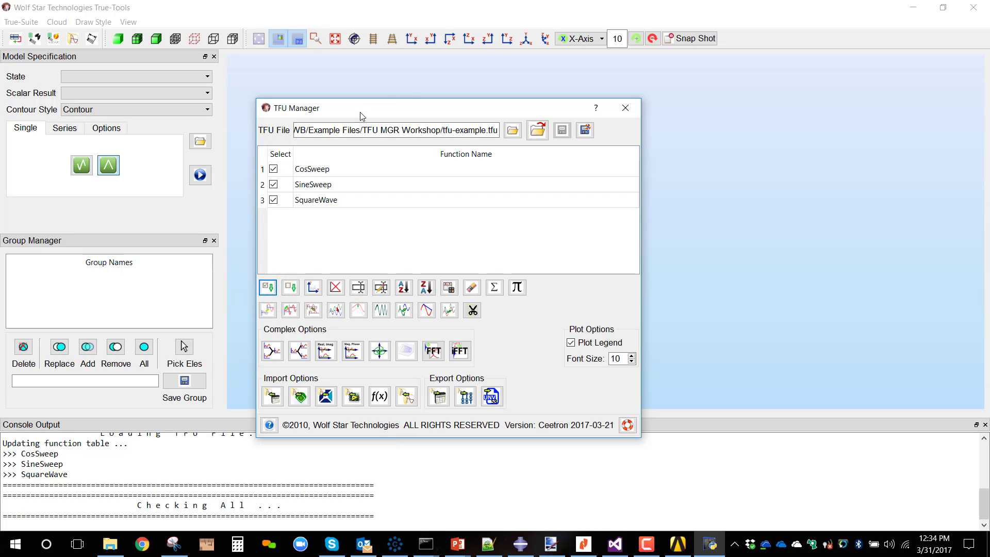
click(313, 287)
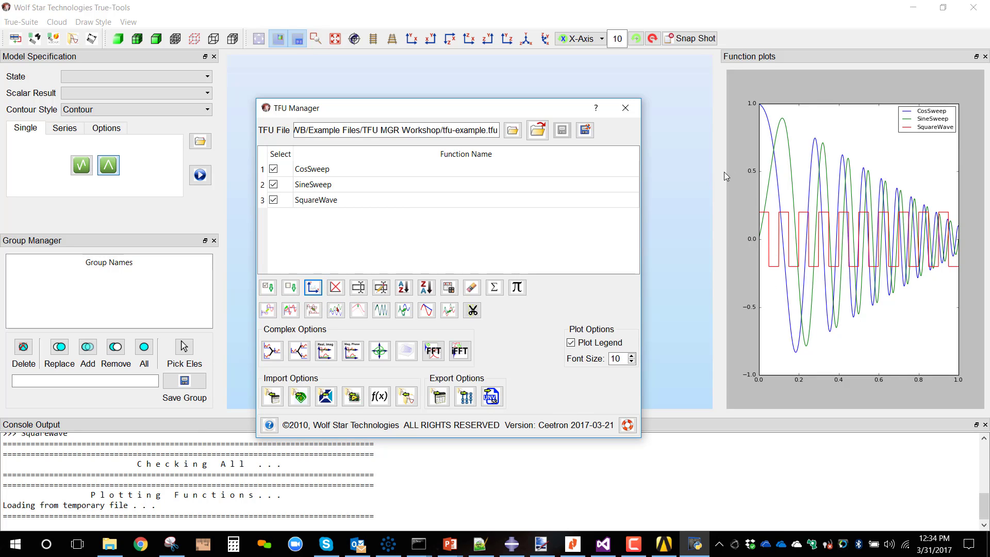
Widen the function plots area and reposition the TFU Manager window clear of it.
drag(719, 180, 649, 173)
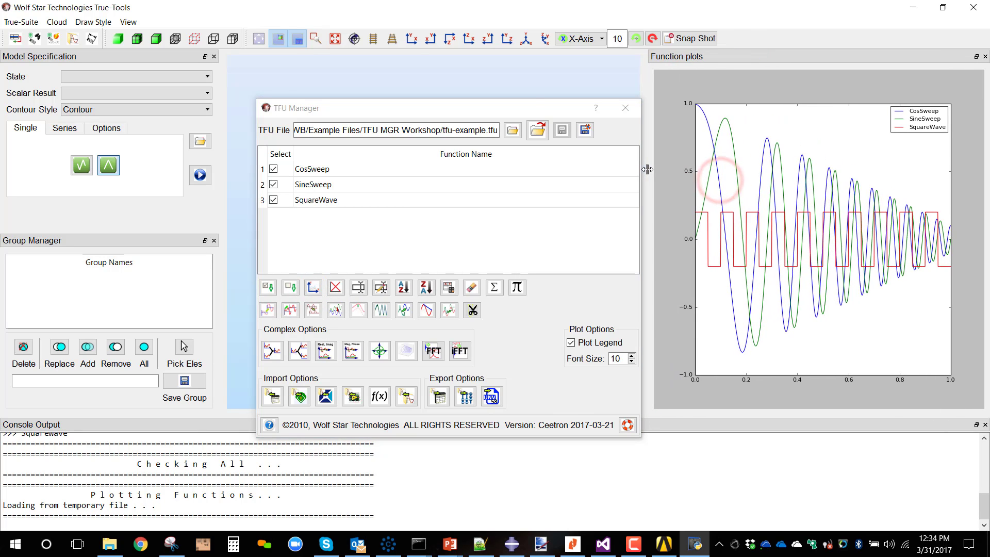
drag(452, 110, 344, 91)
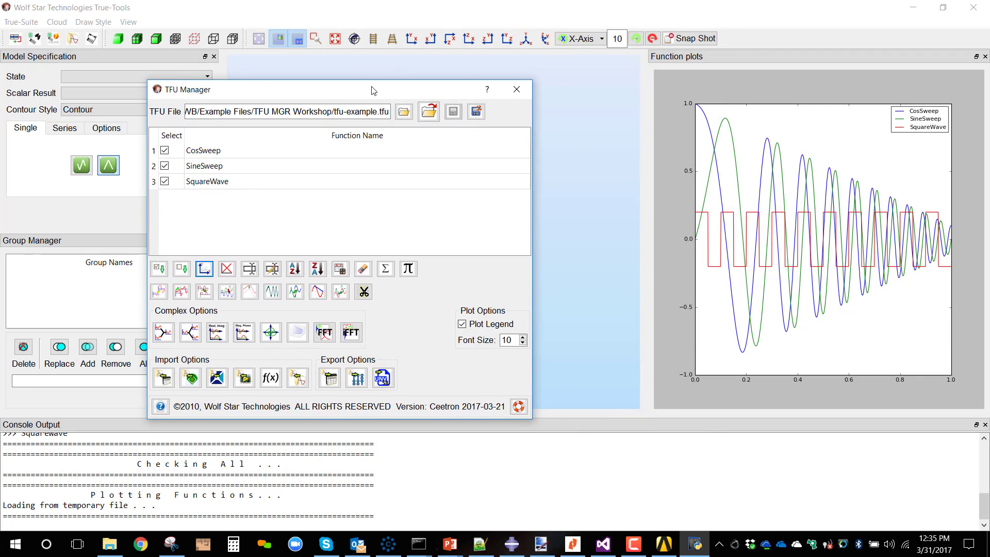
drag(374, 90, 466, 77)
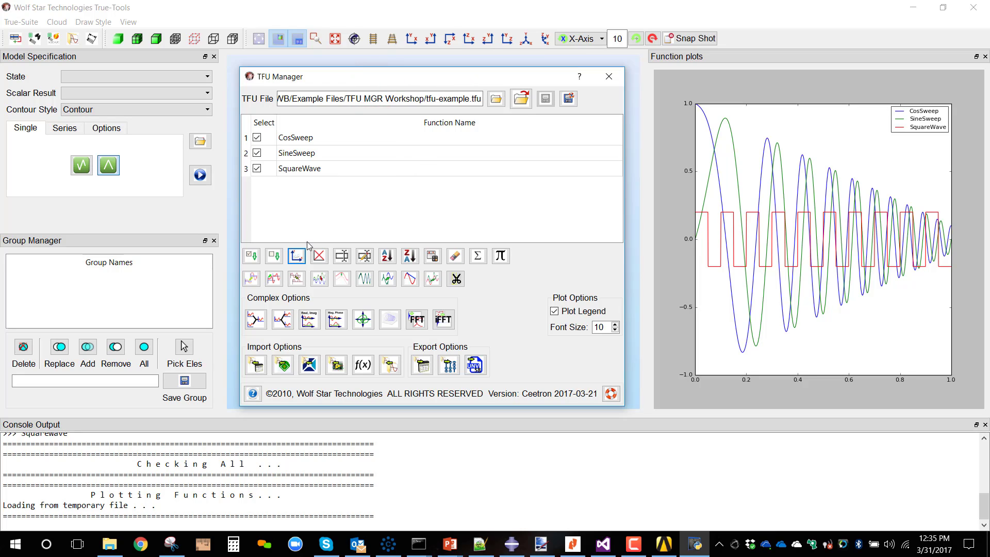
Select only SineSweep and preview a cross plot of it against CosSweep, without saving the cross plot.
click(273, 257)
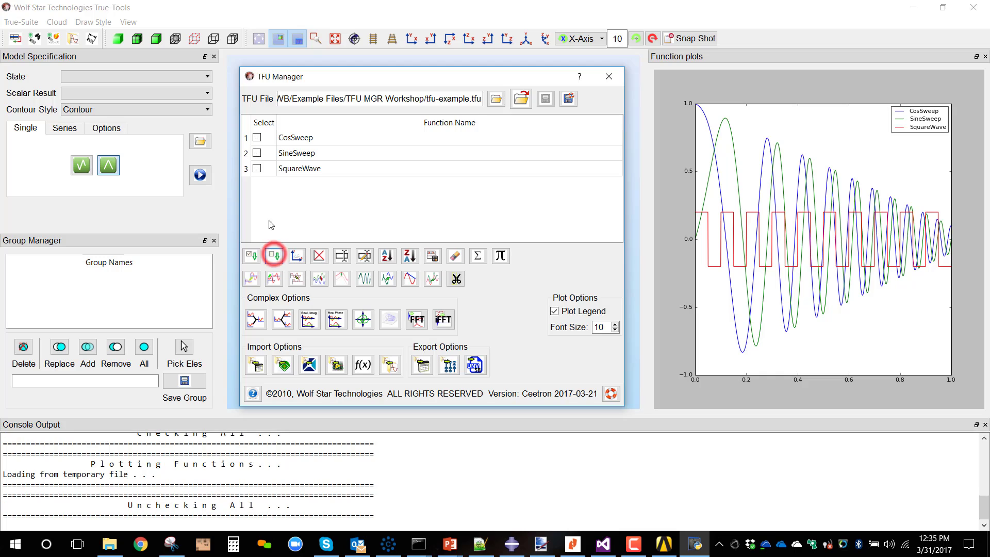
click(257, 153)
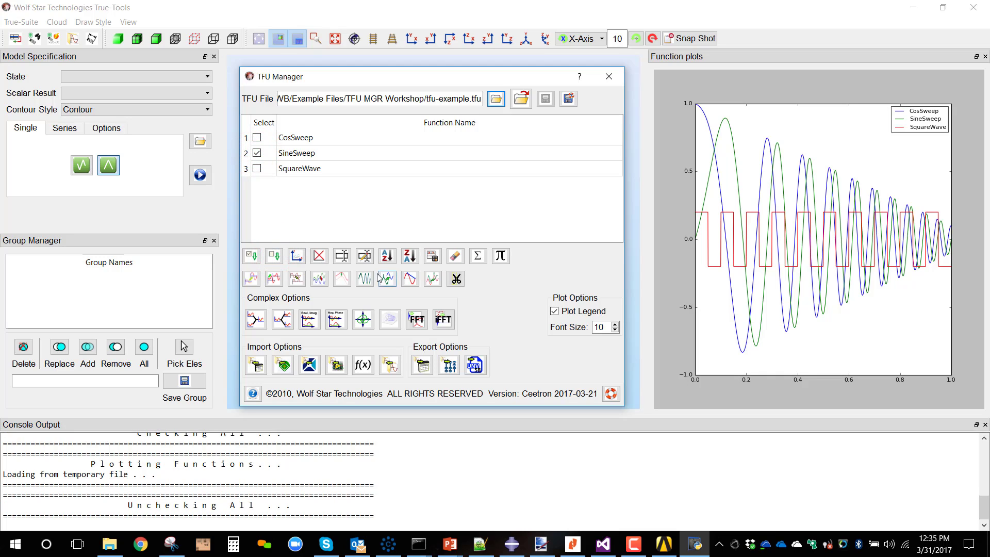
click(323, 260)
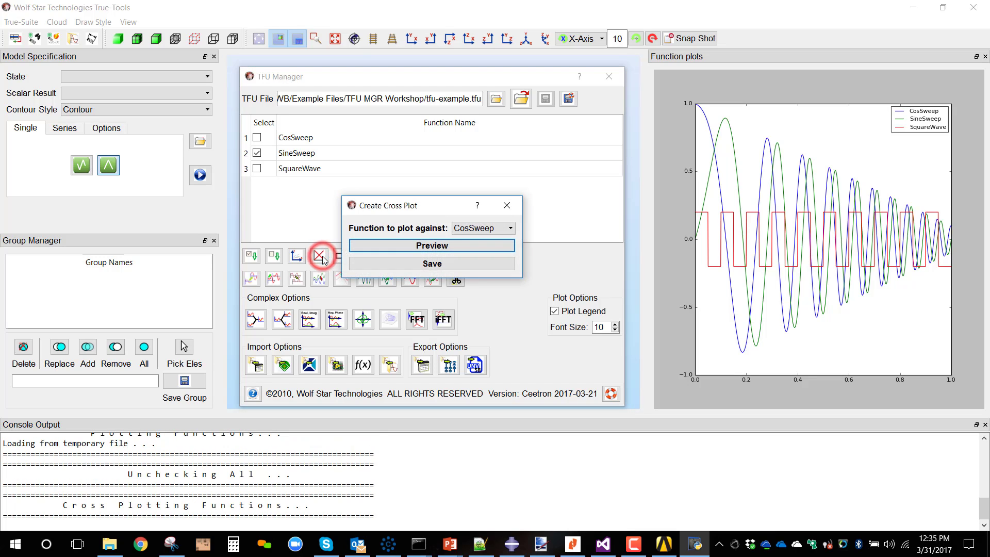
click(479, 228)
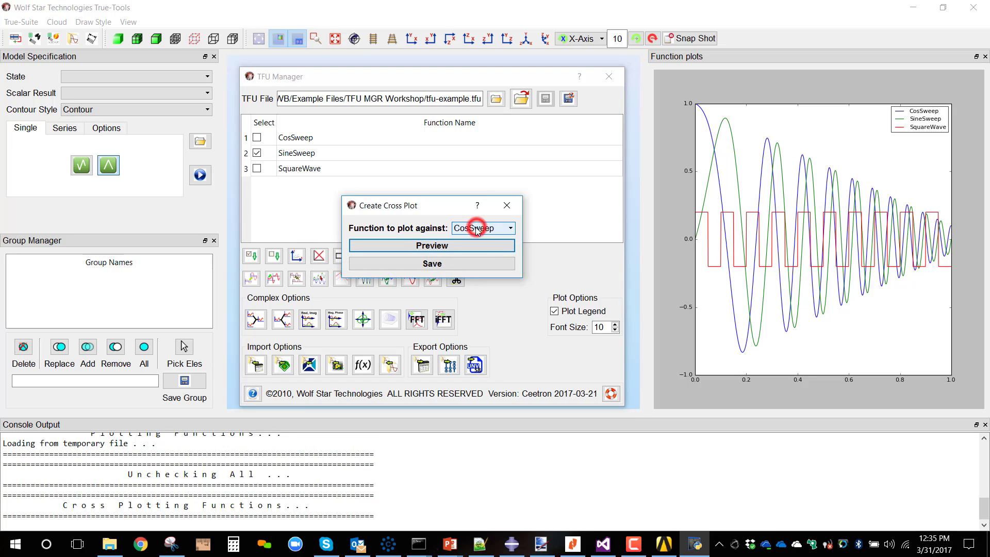
click(470, 239)
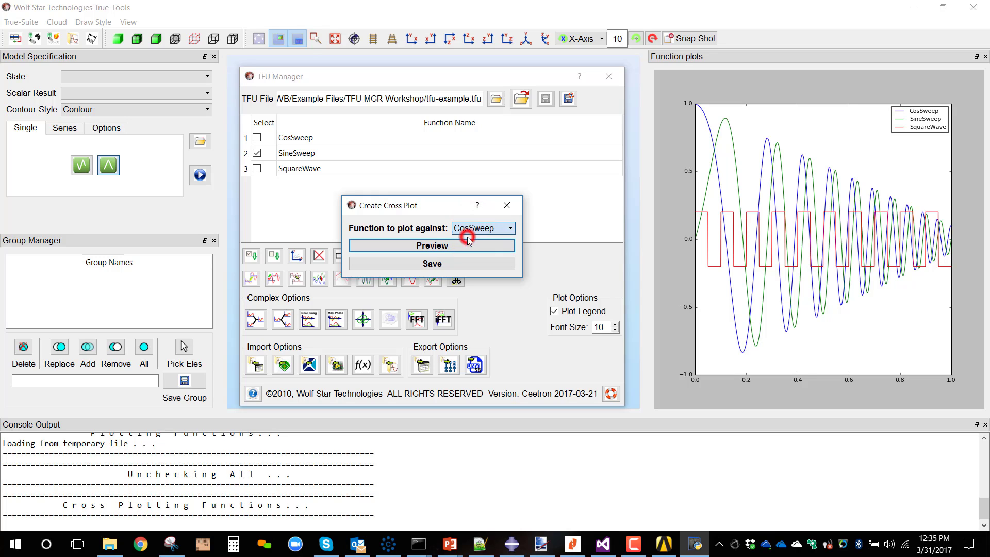
click(455, 247)
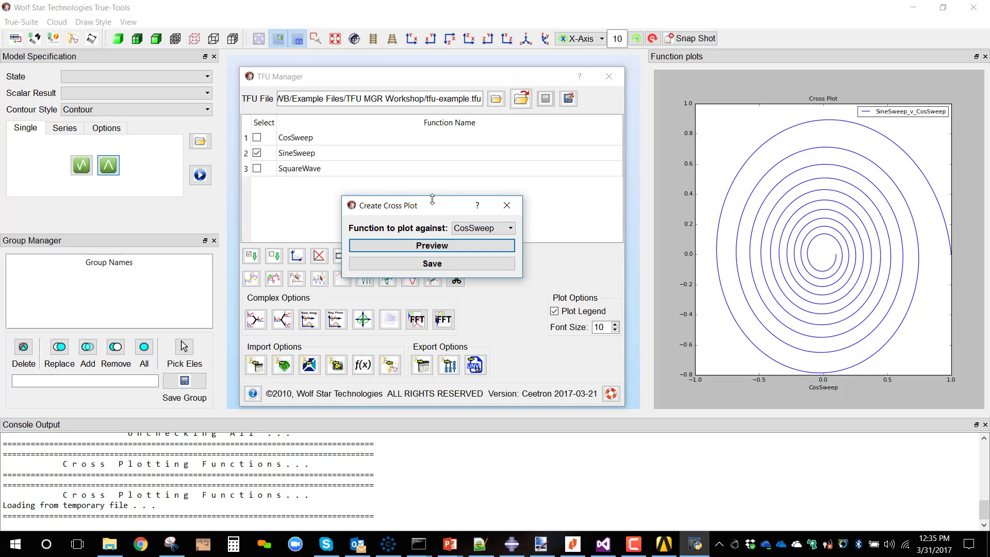
click(507, 205)
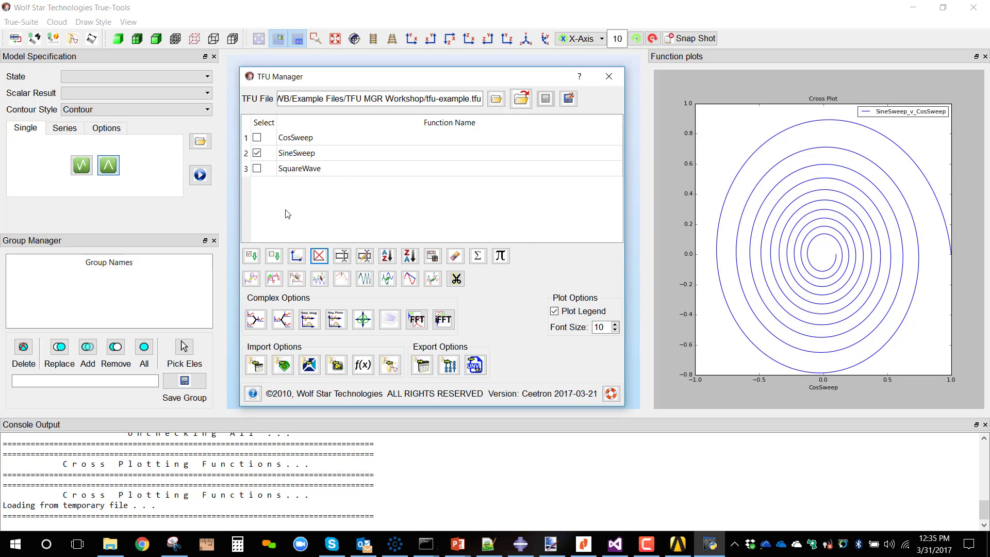
Import the CSV test data from sampleTestData.csv in the TFU MGR Workshop folder, leaving duplicate names allowed to overwrite.
click(257, 366)
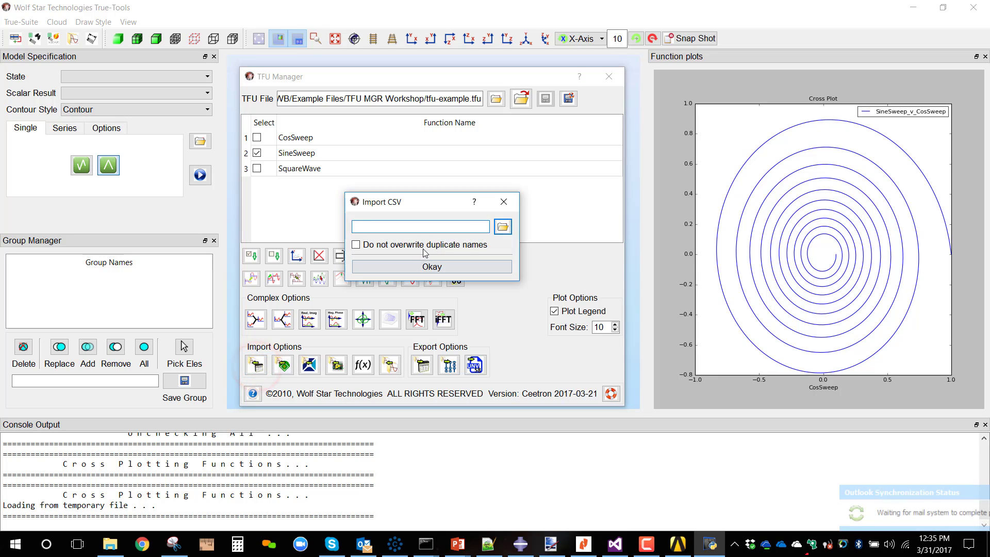
click(502, 228)
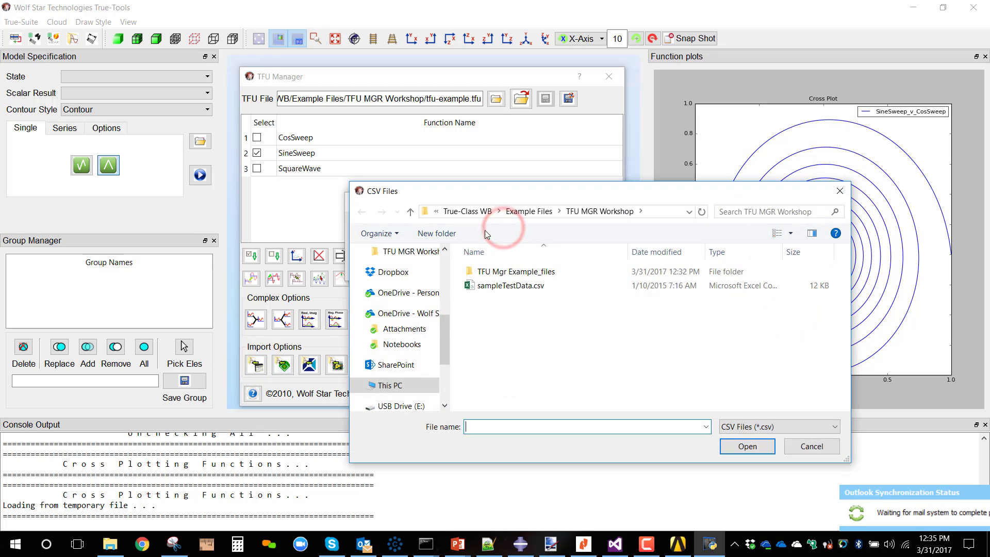
click(494, 286)
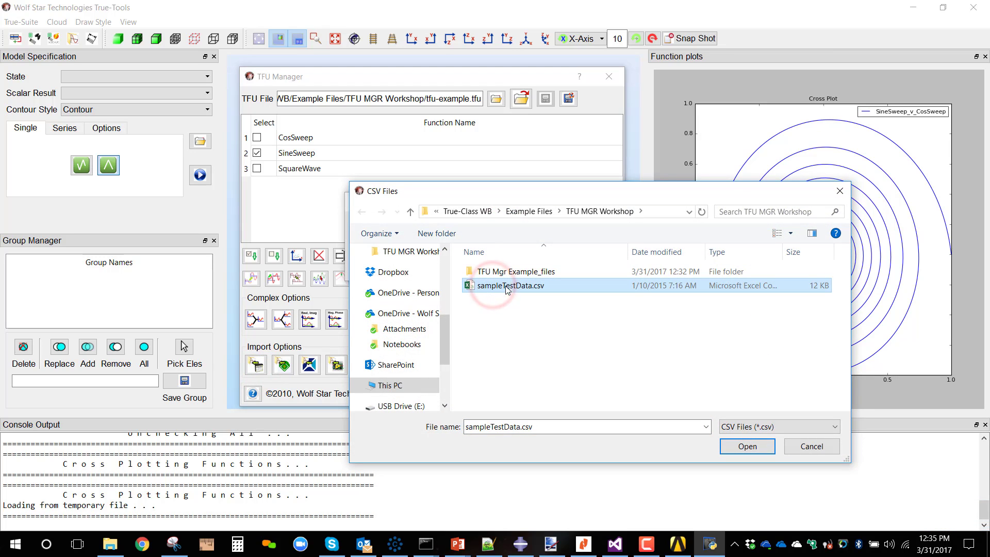
click(747, 446)
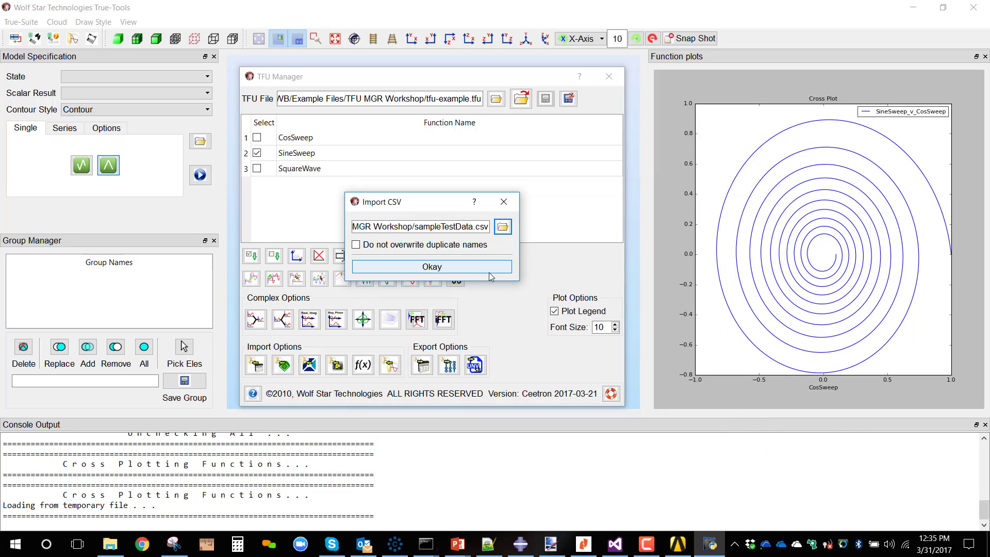
click(503, 266)
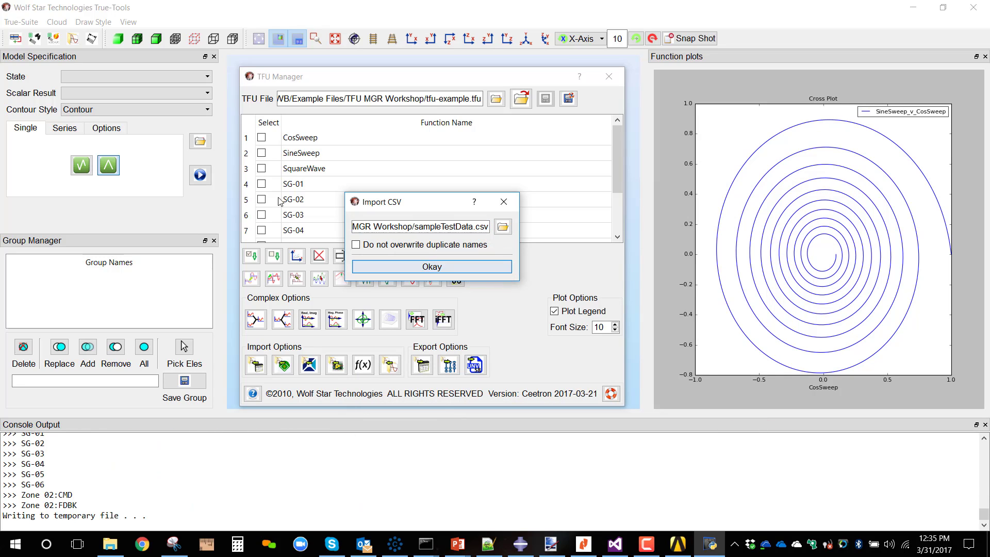
Select the six strain gauge functions SG-01 through SG-06 in the function list and plot them together.
scroll(376, 199, down, 2)
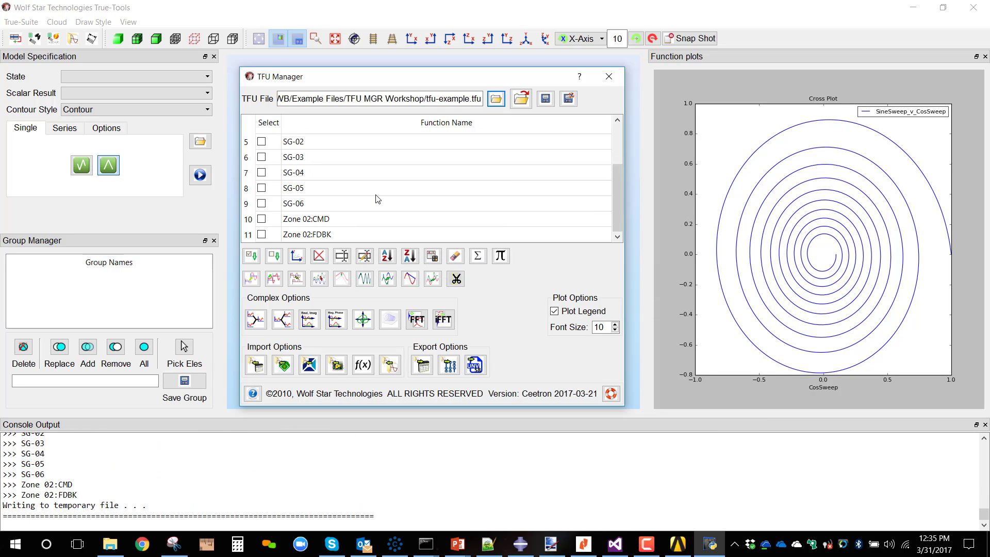
scroll(376, 199, up, 2)
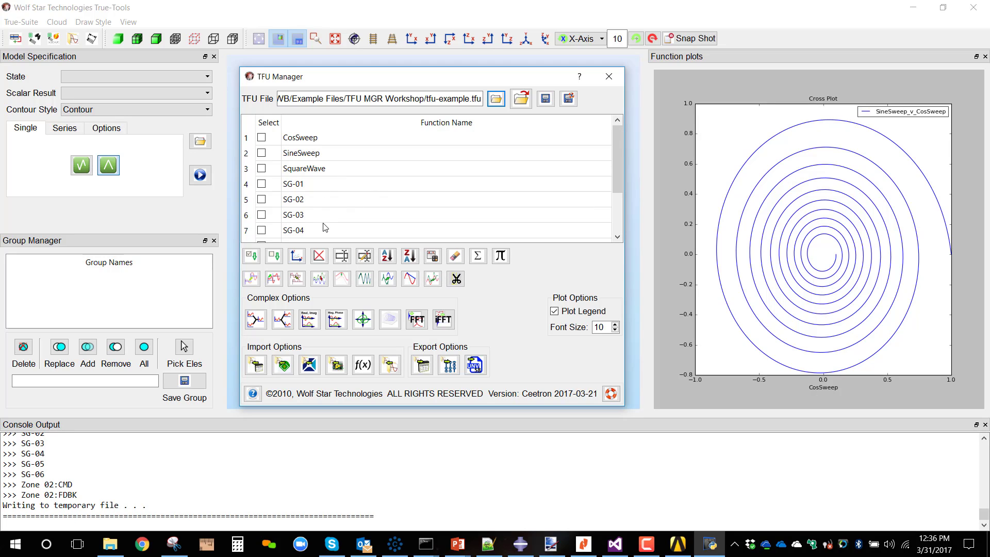
scroll(324, 225, down, 2)
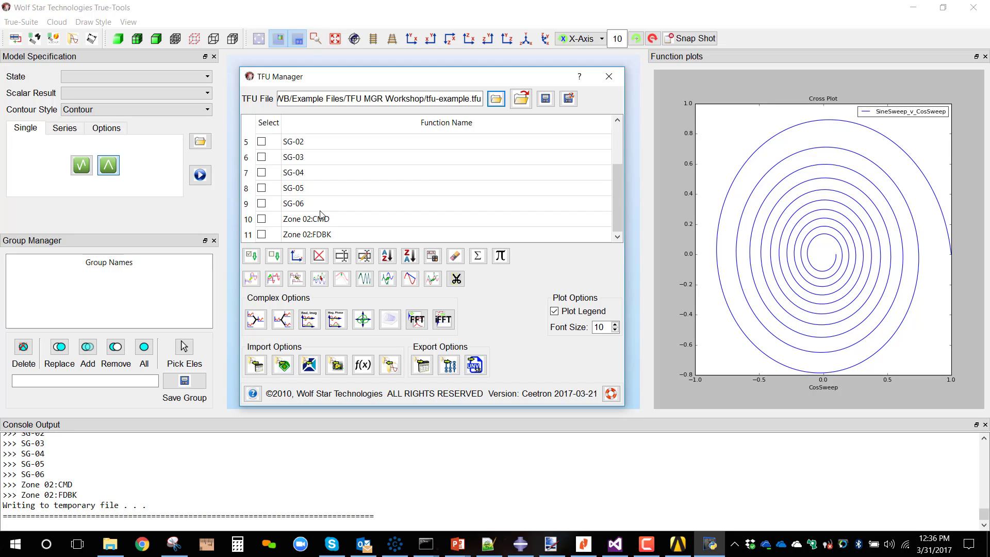
scroll(334, 208, up, 2)
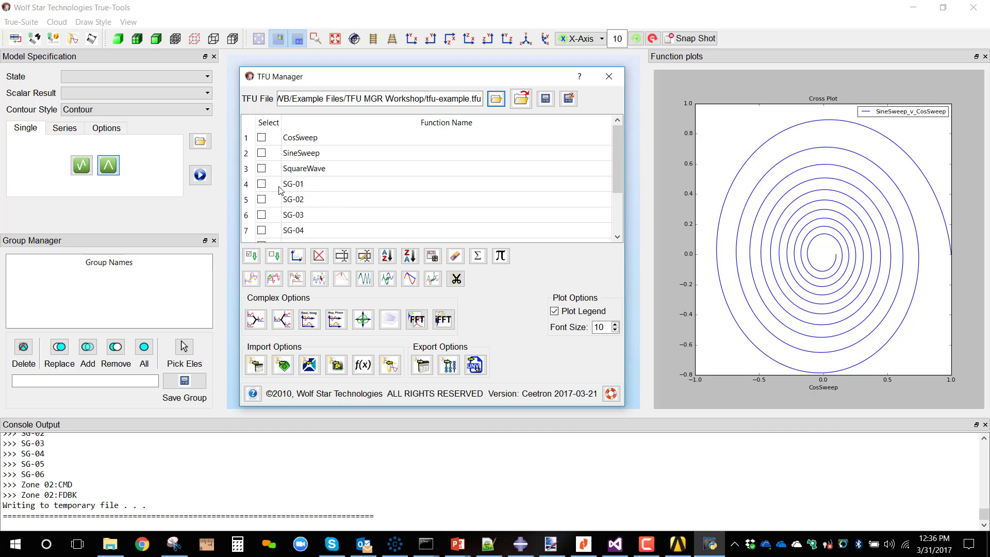
click(262, 184)
click(262, 199)
click(262, 215)
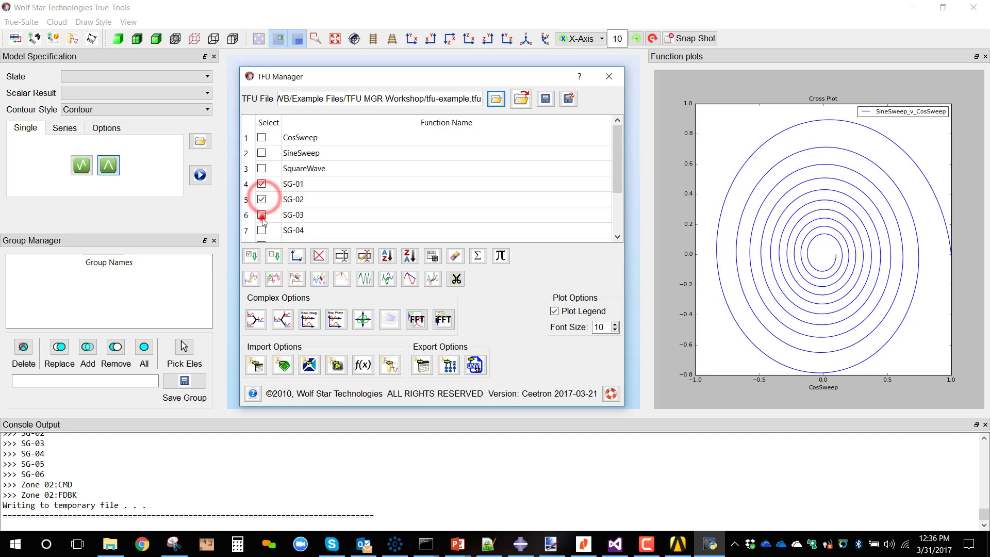
click(262, 230)
scroll(272, 209, down, 1)
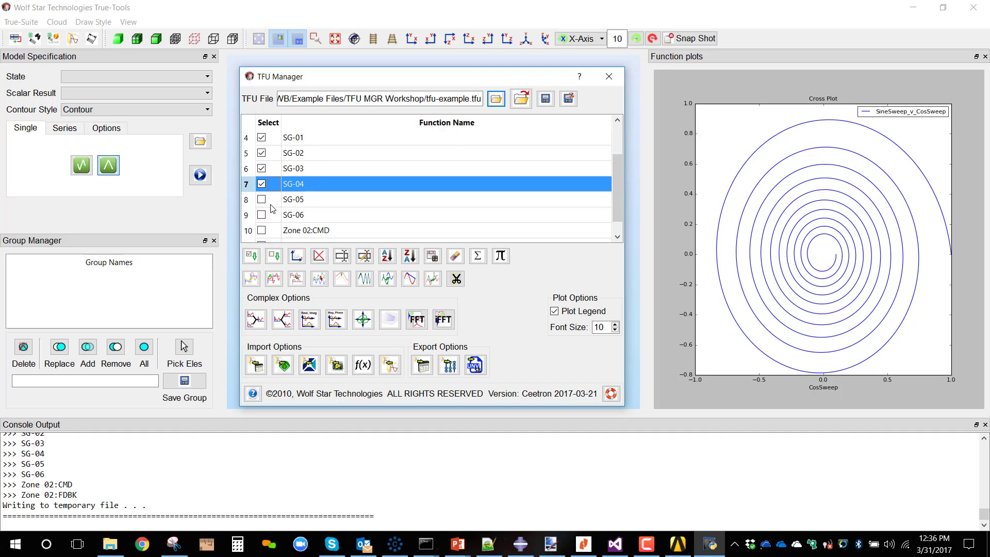
click(261, 199)
click(261, 215)
click(298, 260)
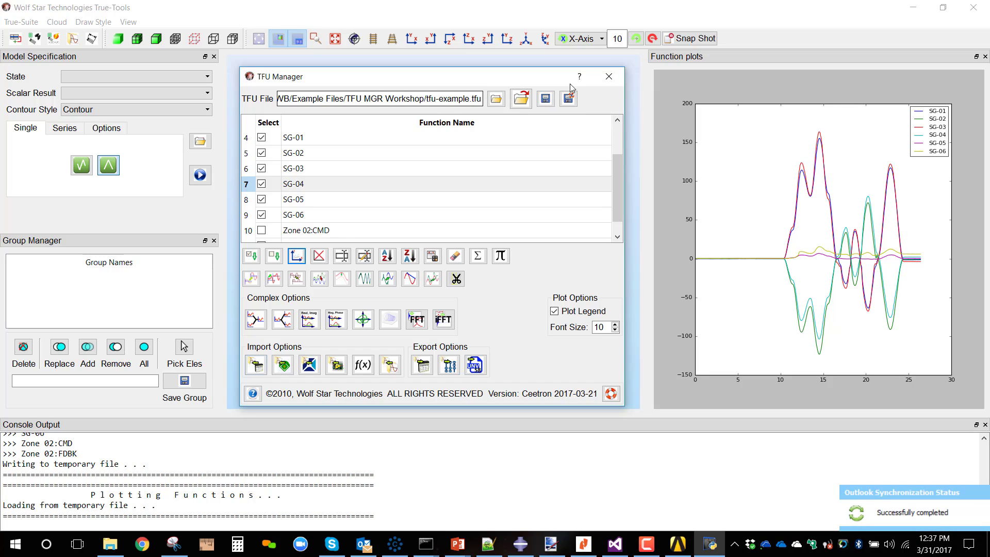
Close the TFU Manager without saving the changes and exit True-Tools to return to the Workbench project.
click(619, 84)
click(431, 258)
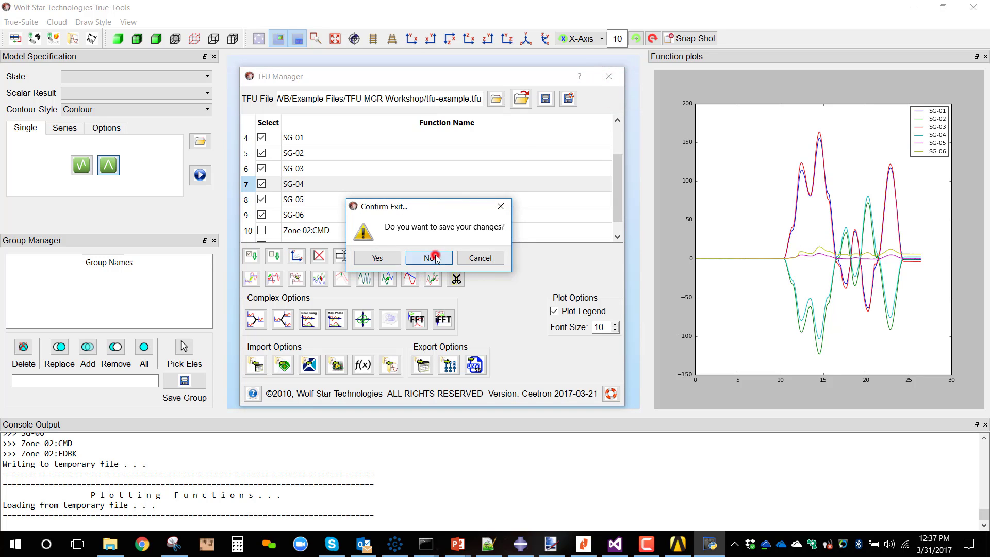
click(974, 8)
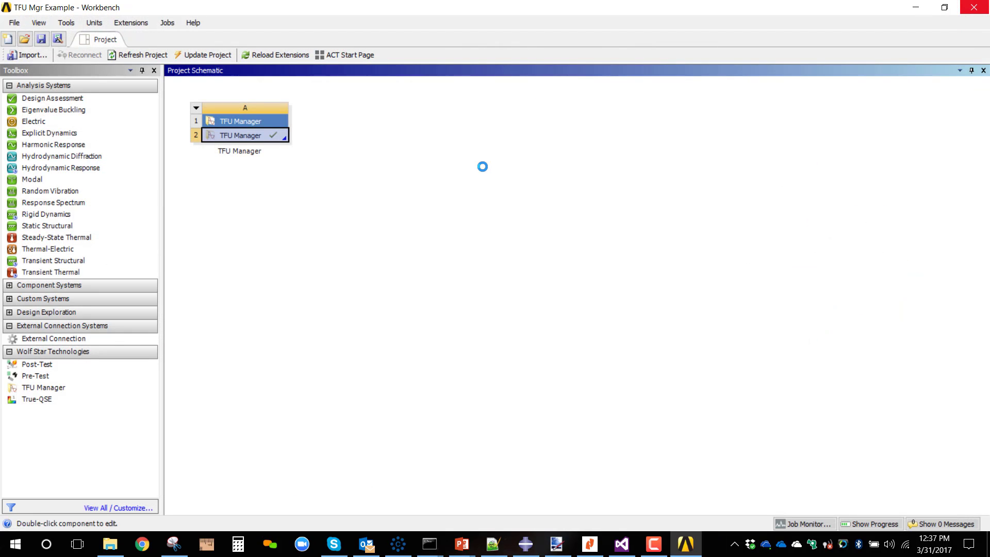